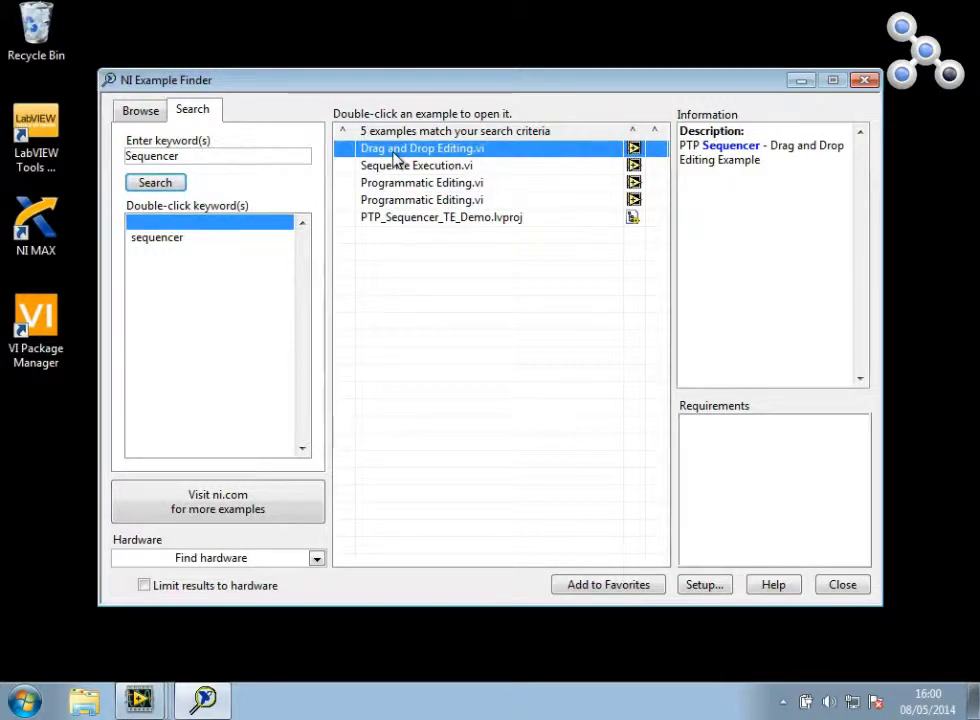
Open the Drag and Drop Editing example, confirm the sequence tree properties, and run it.
{"action": "double_click", "coordinate": [394, 151]}
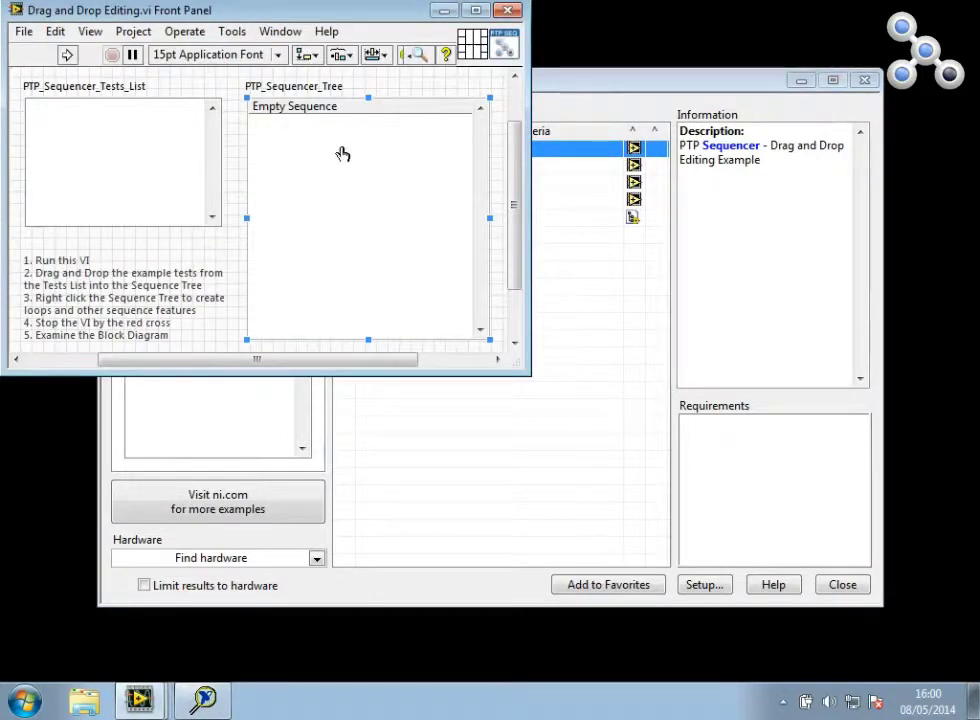
{"action": "right_click", "coordinate": [342, 152]}
{"action": "left_click", "coordinate": [370, 156]}
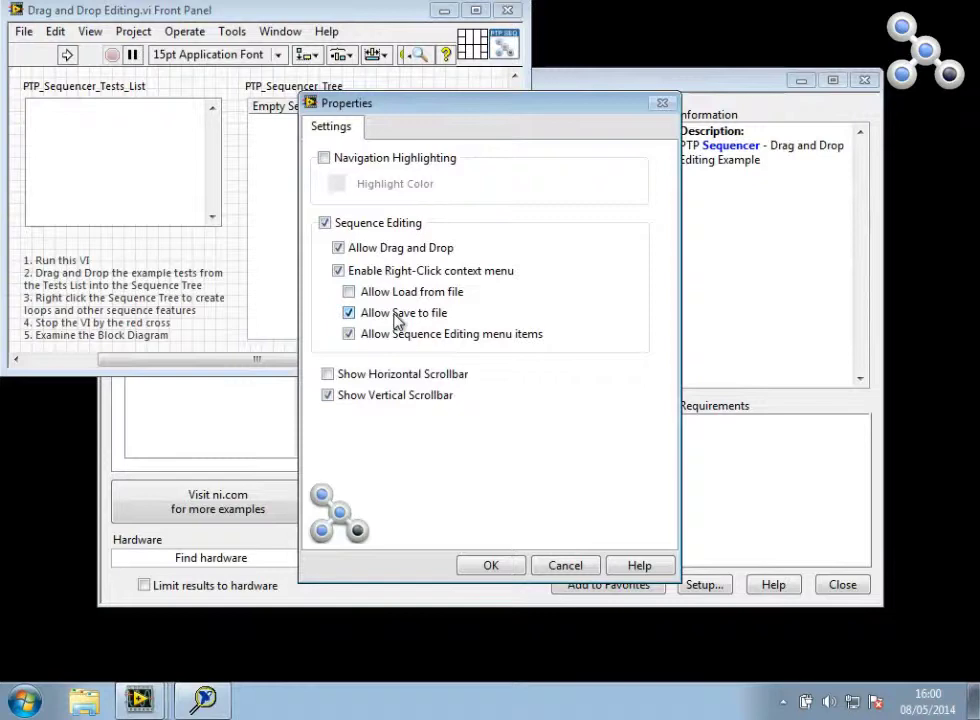
{"action": "left_click", "coordinate": [495, 567]}
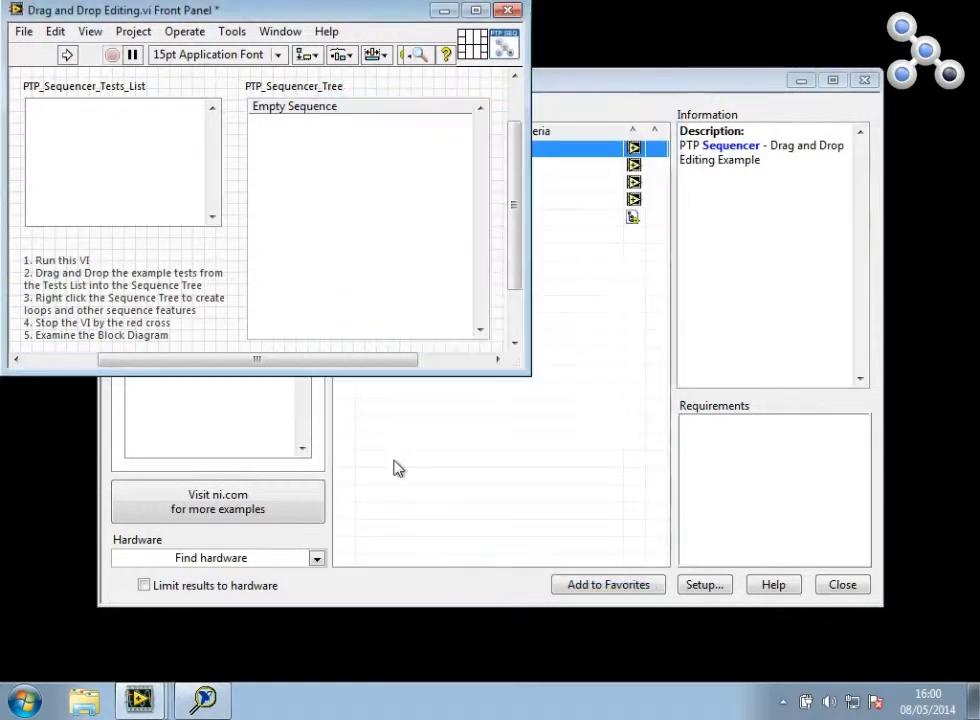
{"action": "left_click", "coordinate": [66, 55]}
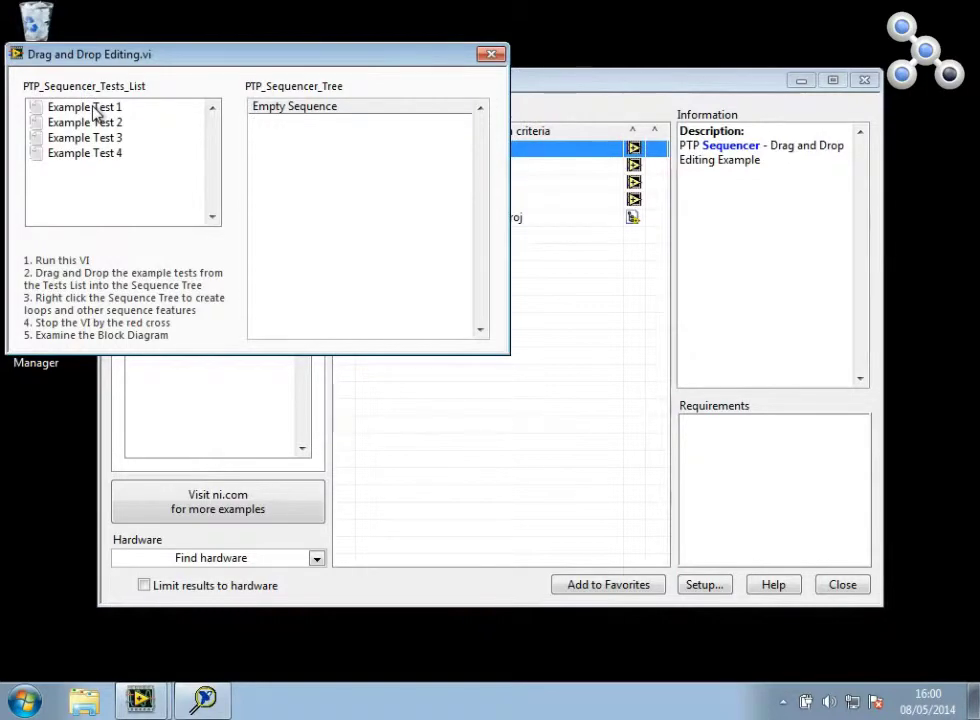
Add Example Tests 1 through 4 to the sequence tree in order.
{"action": "left_click_drag", "start_coordinate": [95, 110], "coordinate": [300, 112]}
{"action": "left_click", "coordinate": [120, 124]}
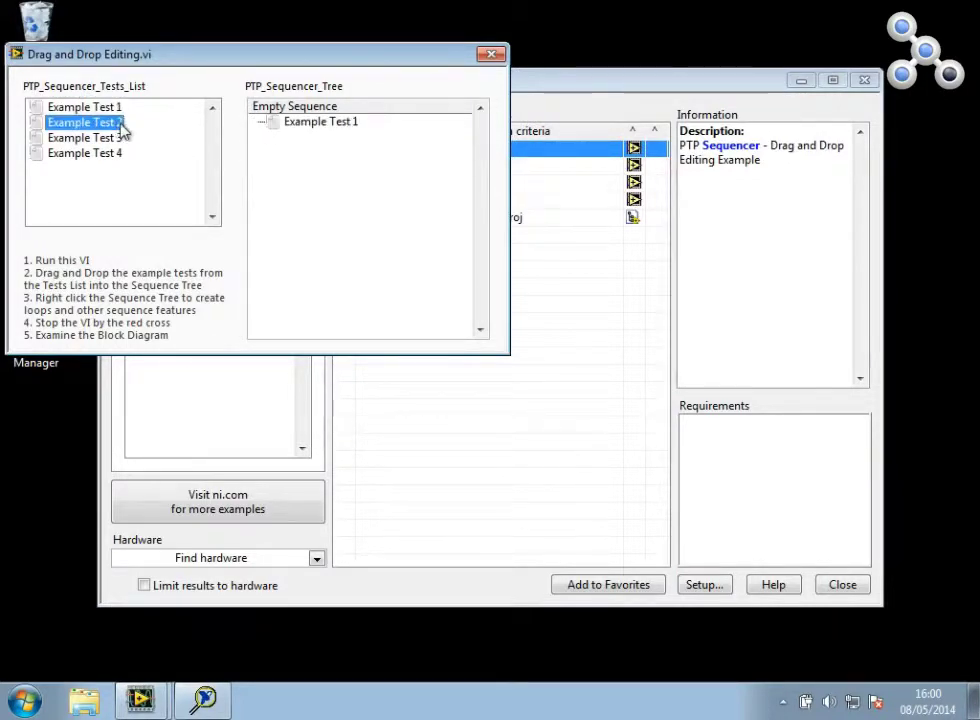
{"action": "left_click_drag", "start_coordinate": [121, 126], "coordinate": [290, 155]}
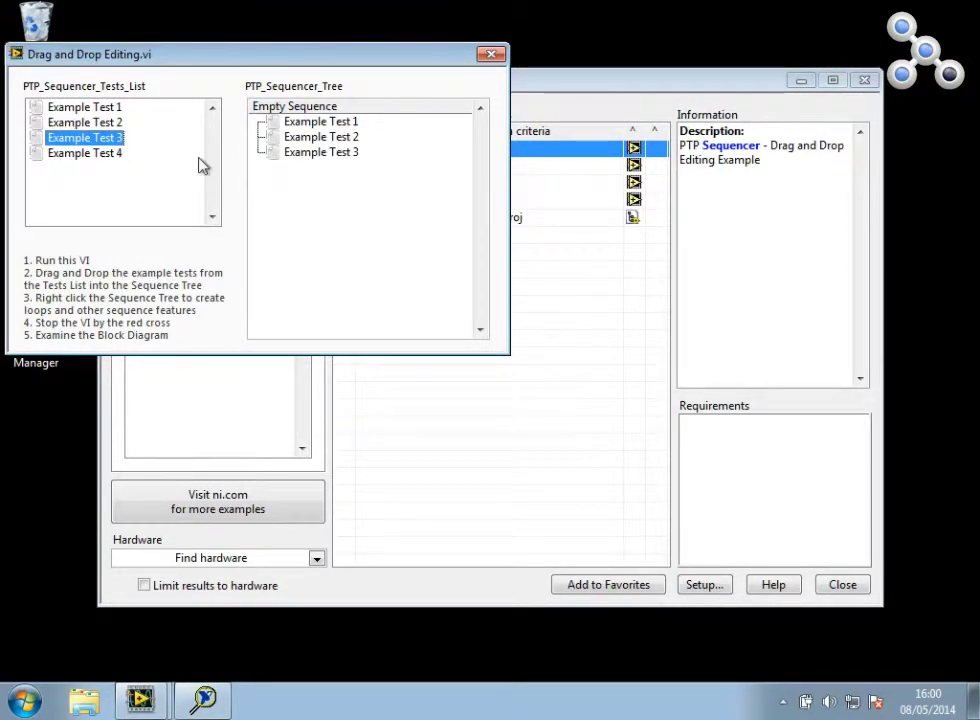
{"action": "left_click_drag", "start_coordinate": [103, 155], "coordinate": [302, 176]}
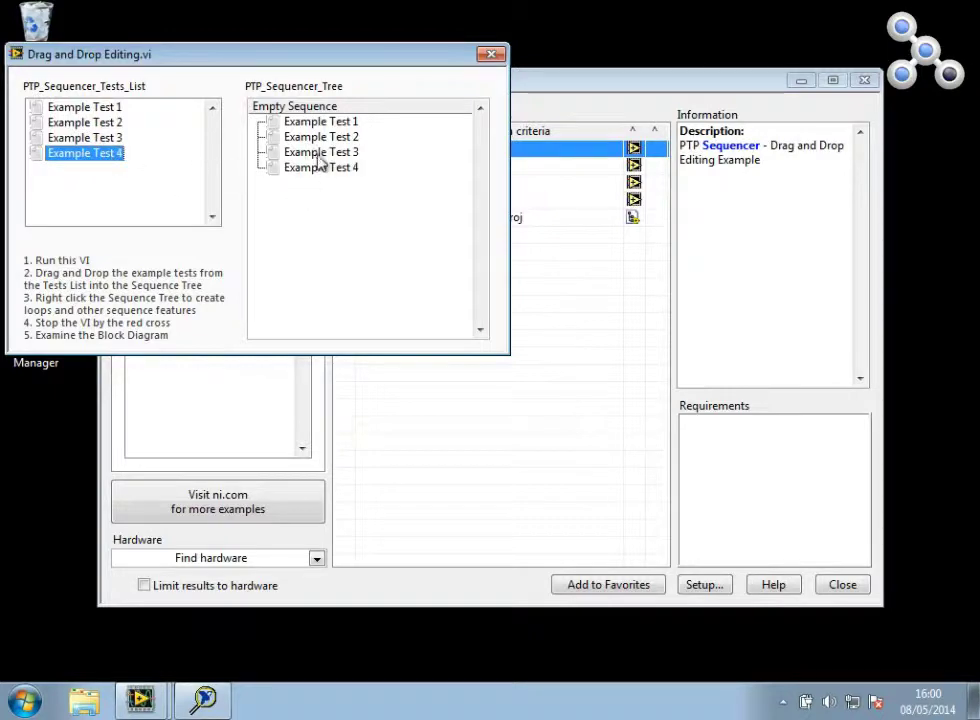
Wrap Example Tests 2 and 3 in a New Loop and bring up the loop's options.
{"action": "left_click", "coordinate": [322, 151]}
{"action": "left_click", "coordinate": [323, 136], "text": "shift"}
{"action": "right_click", "coordinate": [341, 137]}
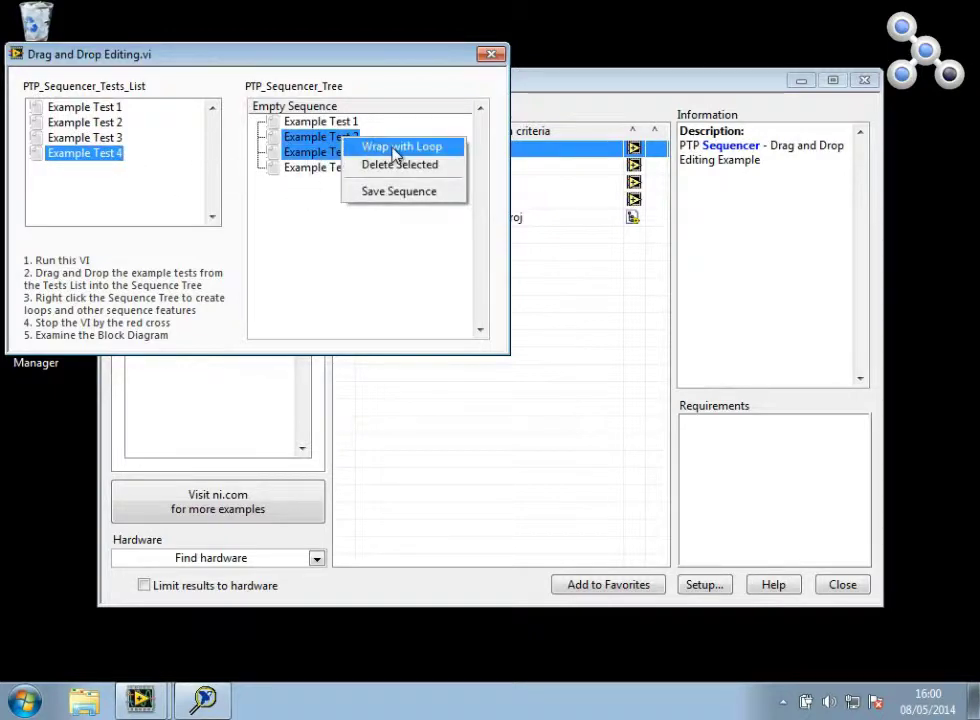
{"action": "left_click", "coordinate": [397, 148]}
{"action": "left_click", "coordinate": [325, 139]}
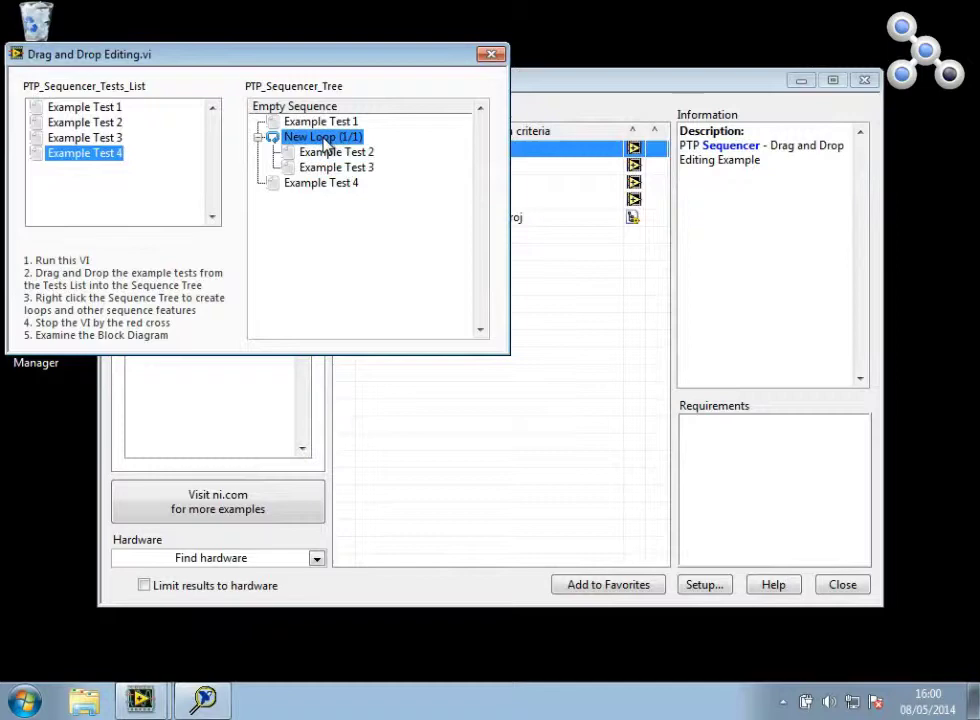
{"action": "right_click", "coordinate": [325, 140]}
Rename the loop to My Loop and set its iteration count to 4.
{"action": "mouse_move", "coordinate": [380, 145]}
{"action": "left_click", "coordinate": [480, 145]}
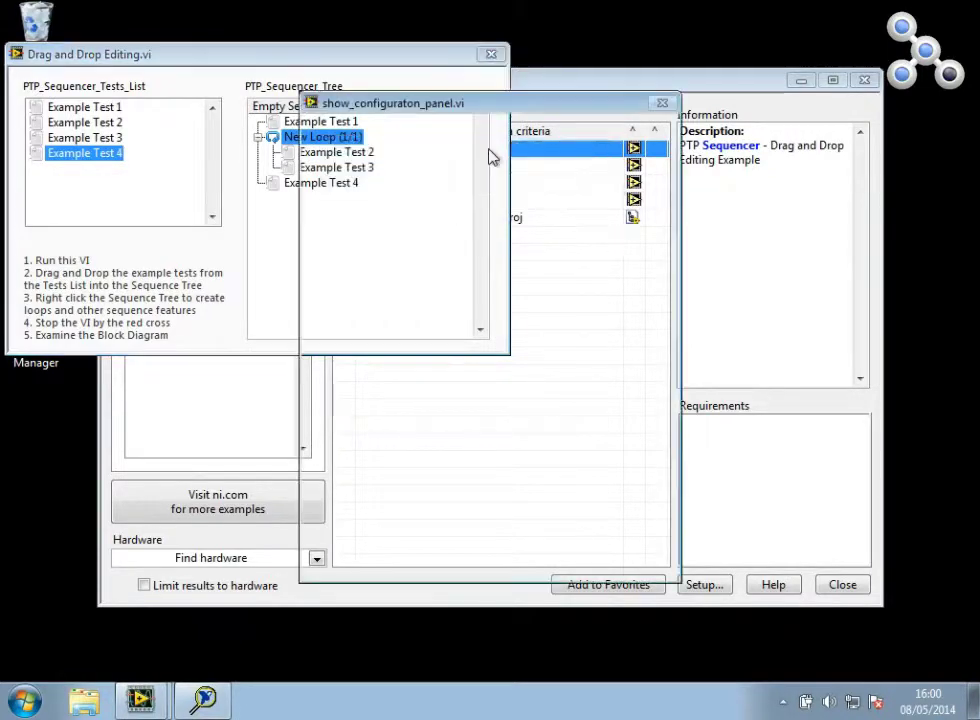
{"action": "left_click_drag", "start_coordinate": [481, 172], "coordinate": [406, 174]}
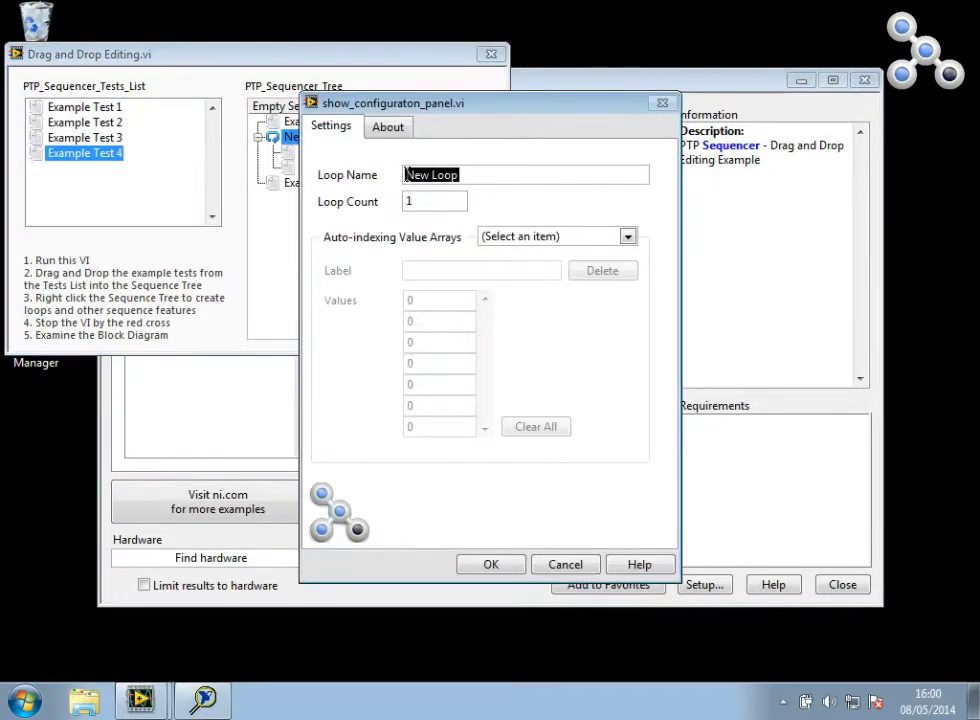
{"action": "type", "text": "My Loop"}
{"action": "key", "text": "Tab"}
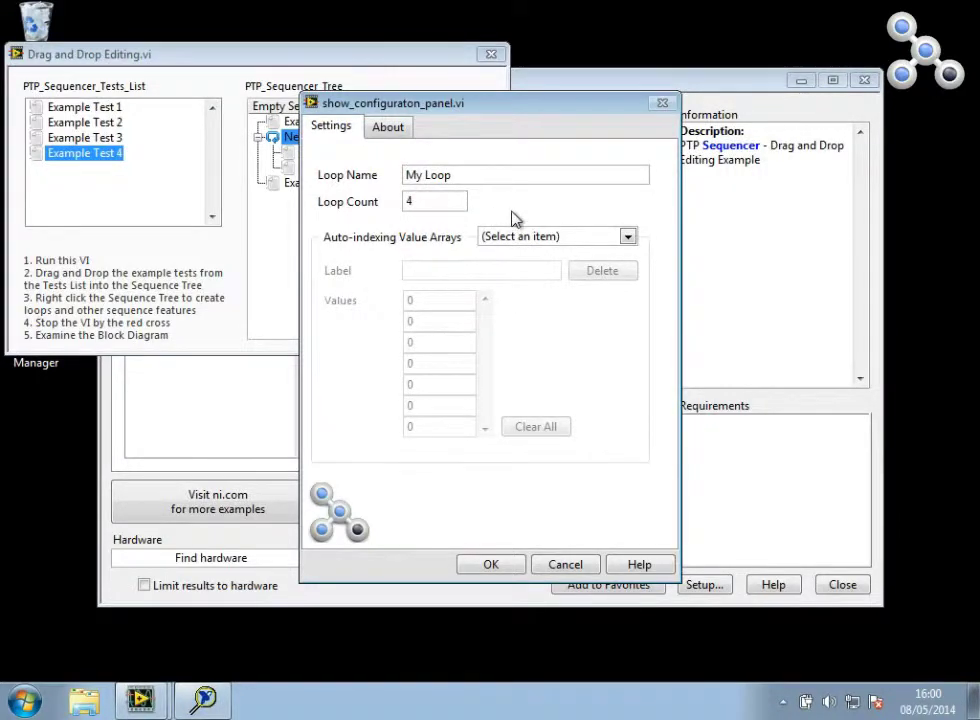
Add a new Temperature value array holding -10, 3, 13 and 24, then confirm the loop settings.
{"action": "left_click", "coordinate": [528, 237]}
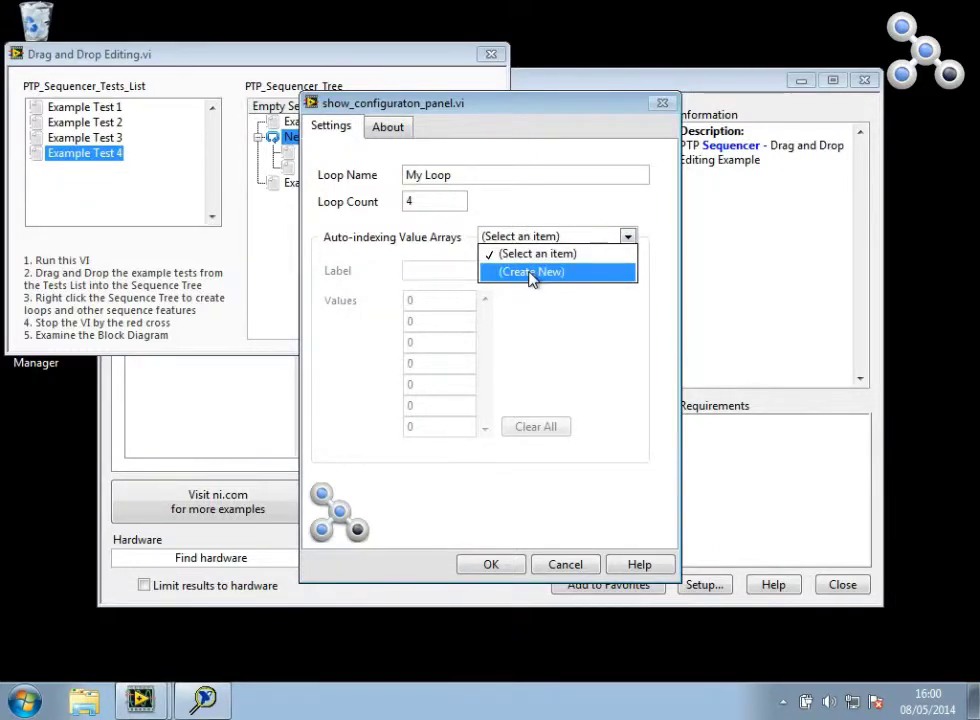
{"action": "left_click", "coordinate": [530, 272]}
{"action": "left_click_drag", "start_coordinate": [507, 271], "coordinate": [407, 274]}
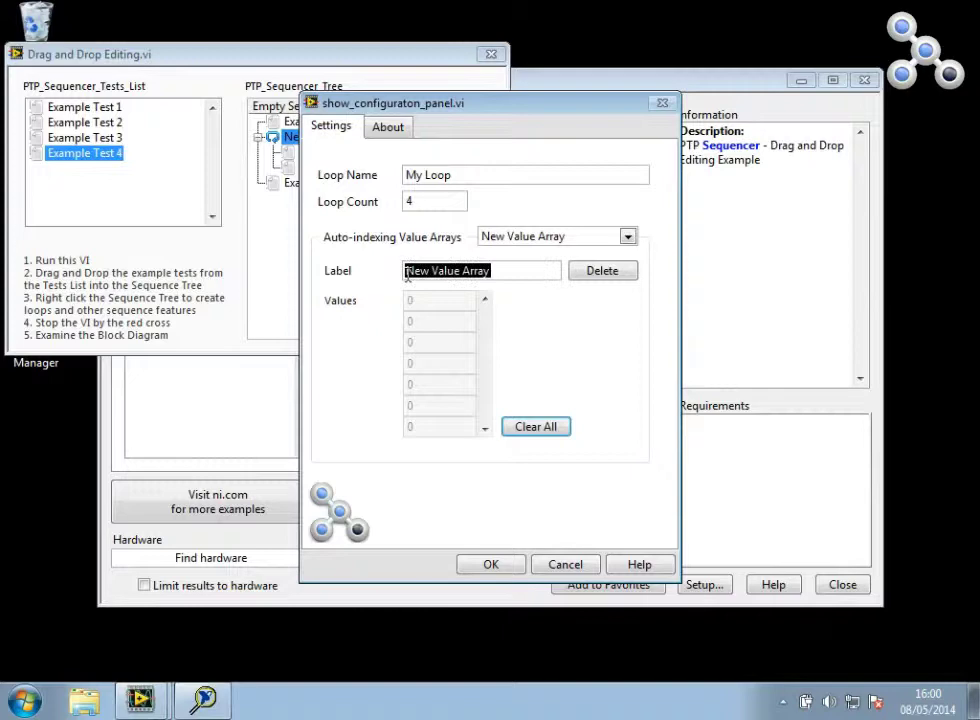
{"action": "type", "text": "Temperature"}
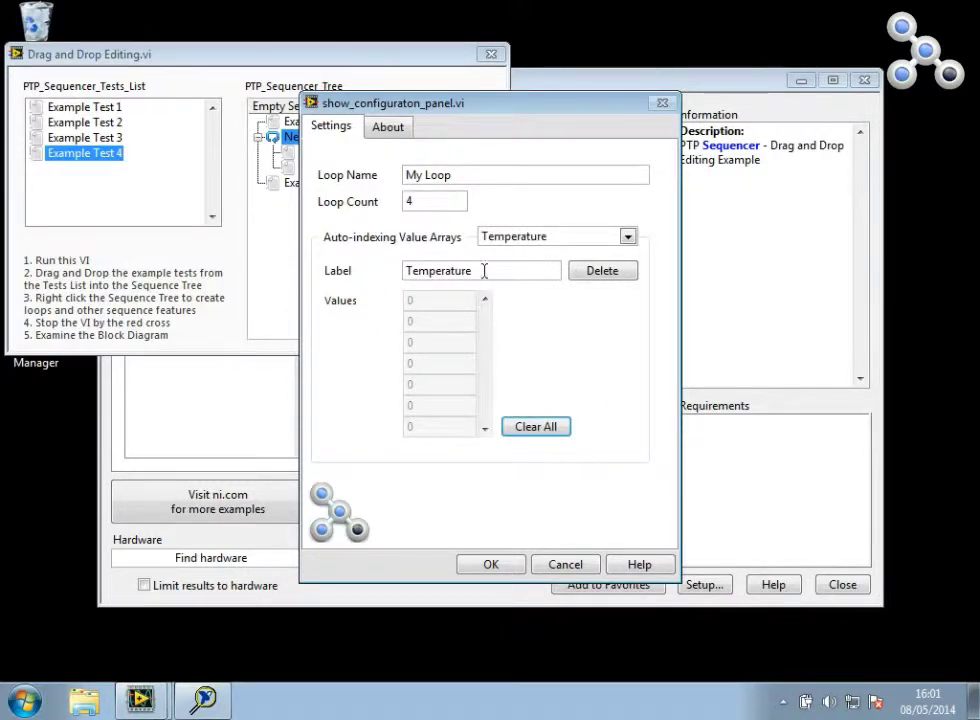
{"action": "left_click", "coordinate": [449, 300]}
{"action": "type", "text": "-10"}
{"action": "left_click", "coordinate": [448, 323]}
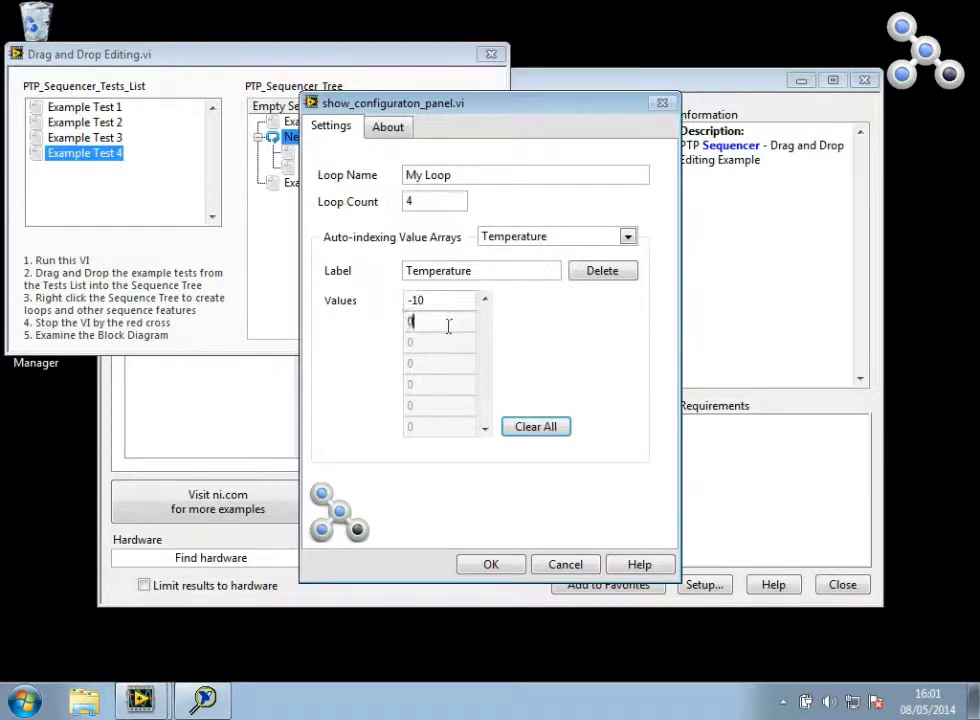
{"action": "type", "text": "3"}
{"action": "left_click", "coordinate": [445, 343]}
{"action": "type", "text": "13"}
{"action": "left_click", "coordinate": [427, 363]}
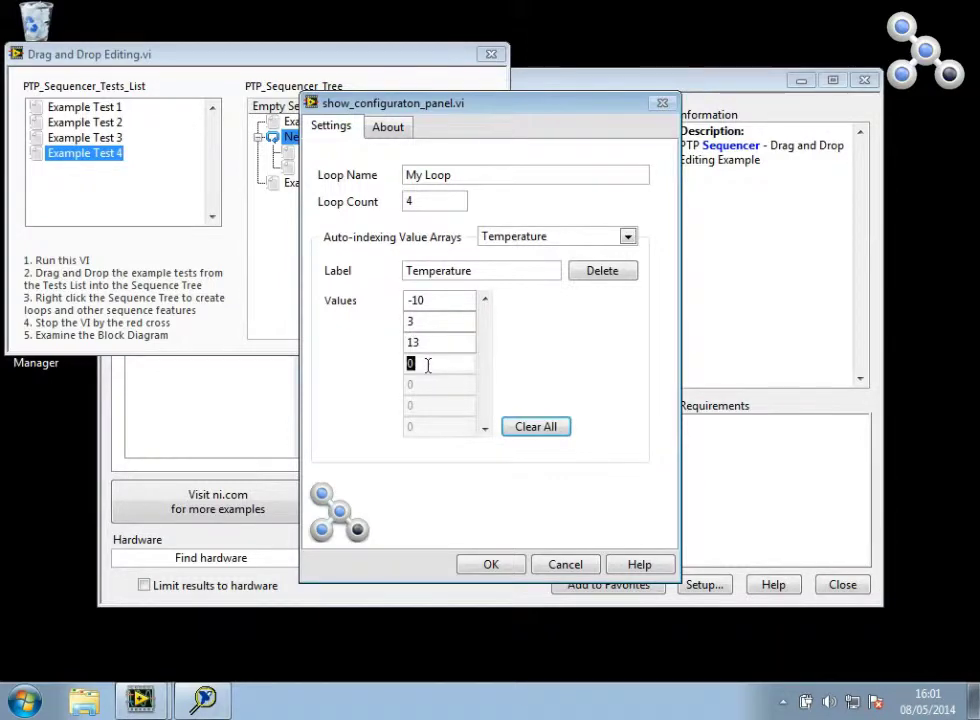
{"action": "type", "text": "24"}
{"action": "left_click", "coordinate": [498, 568]}
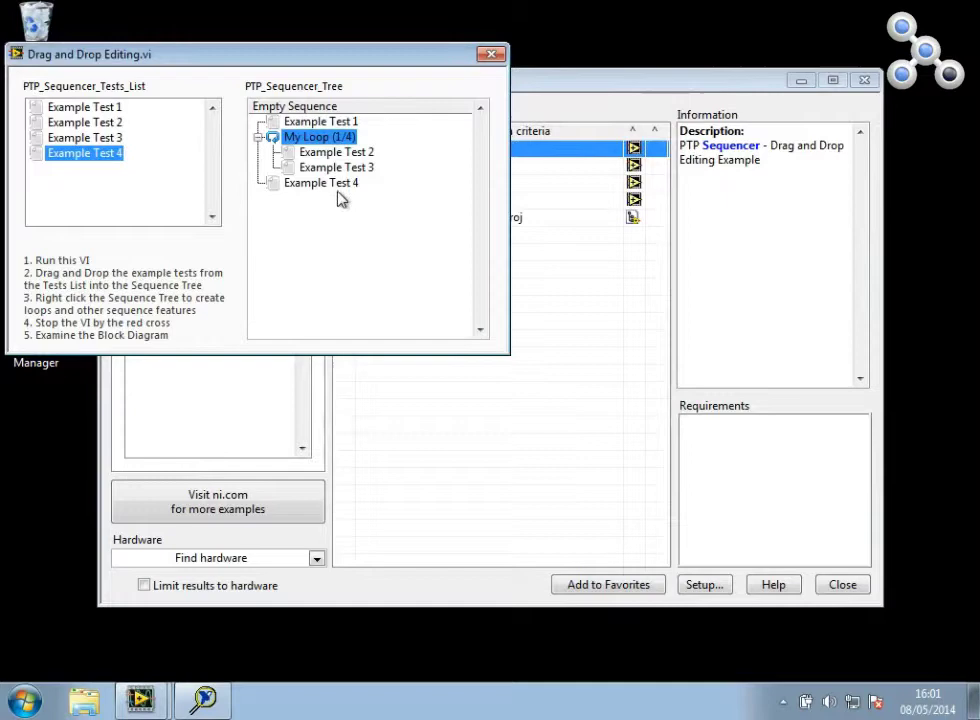
Save the sequence over My sequence.pss in C:\My Sequences.
{"action": "right_click", "coordinate": [346, 222]}
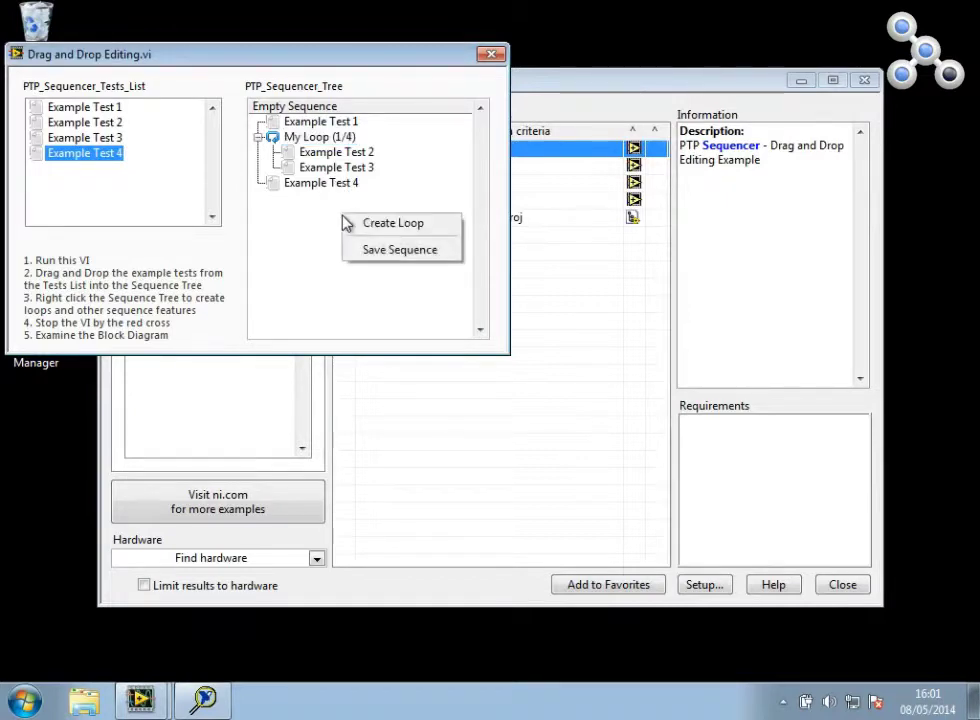
{"action": "left_click", "coordinate": [379, 250]}
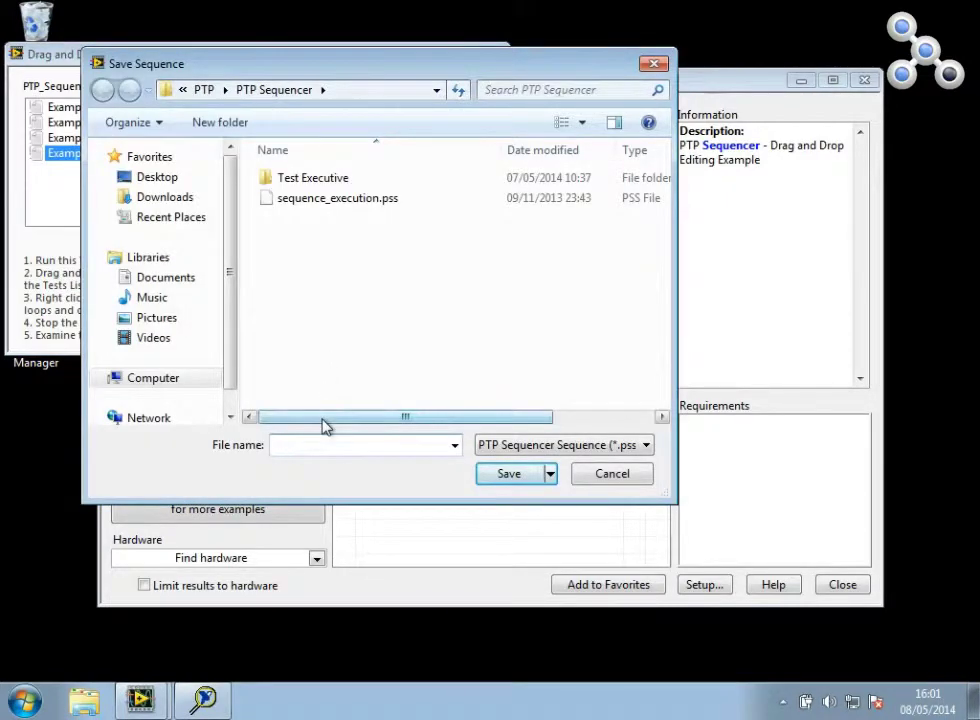
{"action": "type", "text": "C:\\"}
{"action": "key", "text": "Down"}
{"action": "key", "text": "Return"}
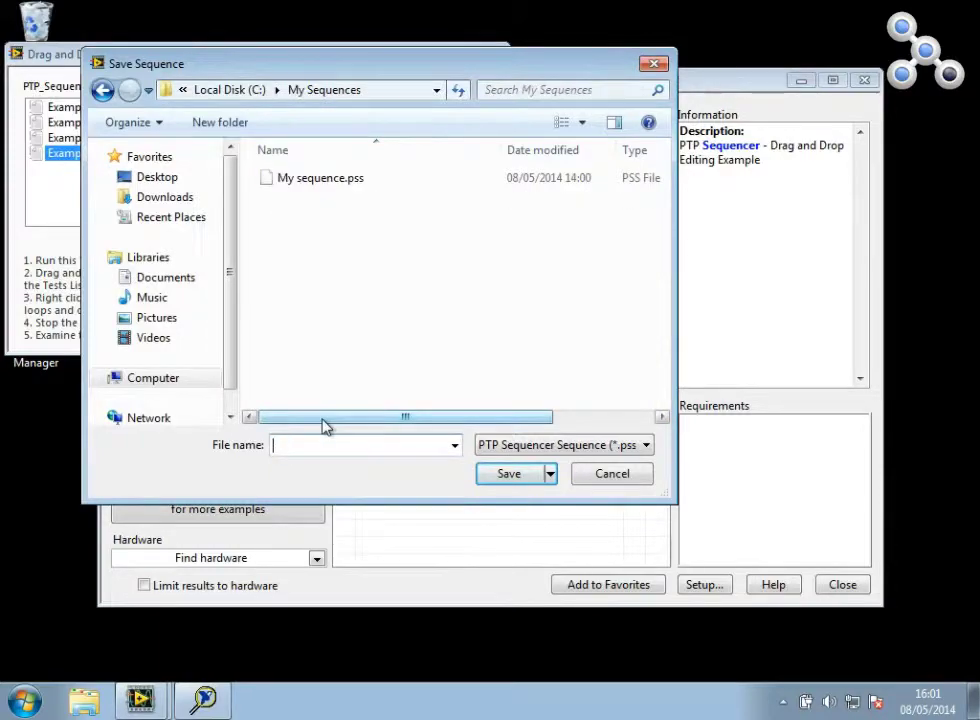
{"action": "double_click", "coordinate": [322, 188]}
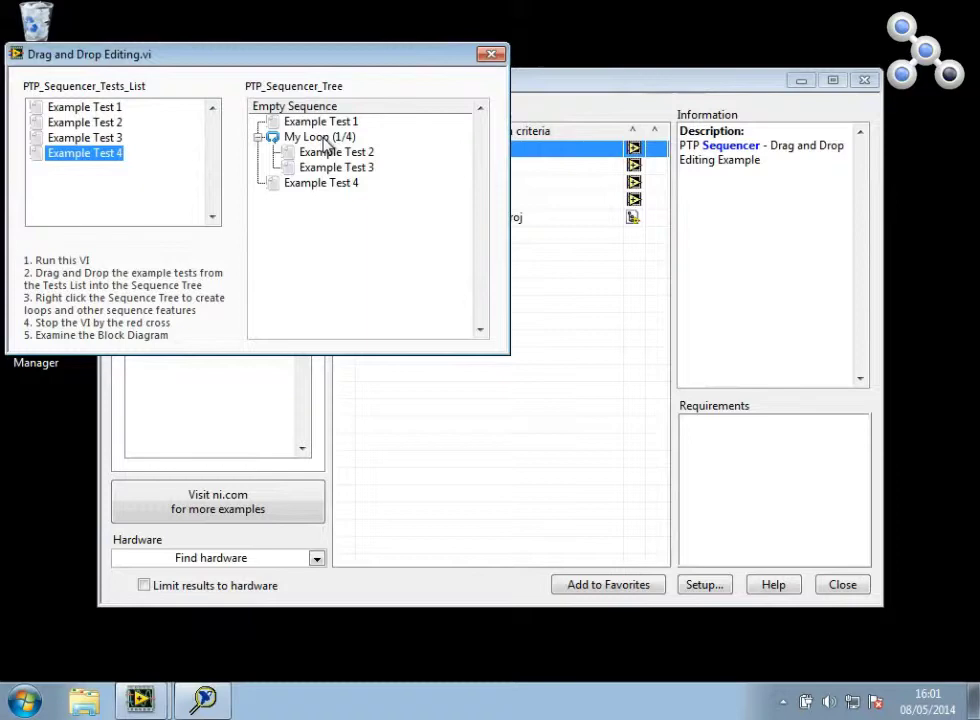
Stop the Drag and Drop Editing VI and open Sequence Execution.vi's block diagram.
{"action": "left_click", "coordinate": [489, 54]}
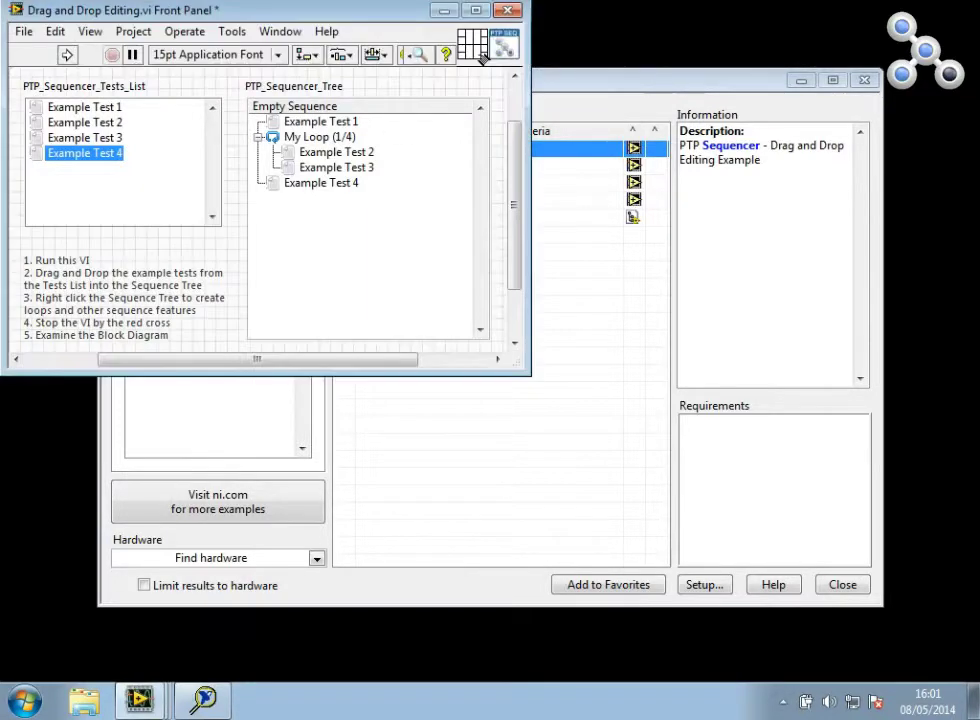
{"action": "left_click", "coordinate": [569, 83]}
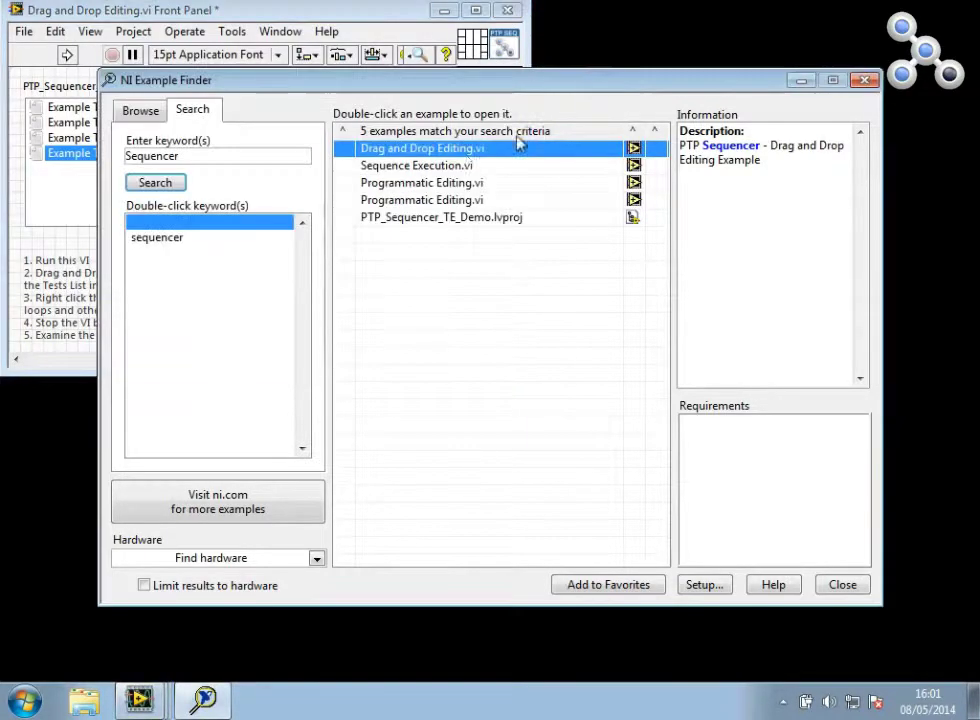
{"action": "left_click", "coordinate": [405, 173]}
{"action": "double_click", "coordinate": [405, 173]}
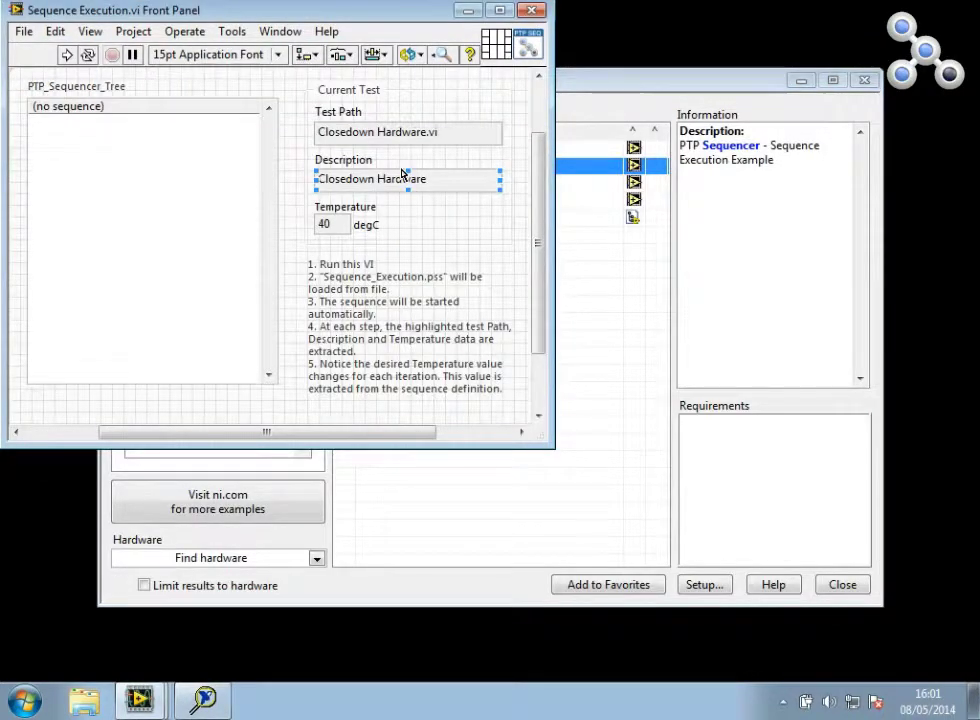
{"action": "key", "text": "ctrl+e"}
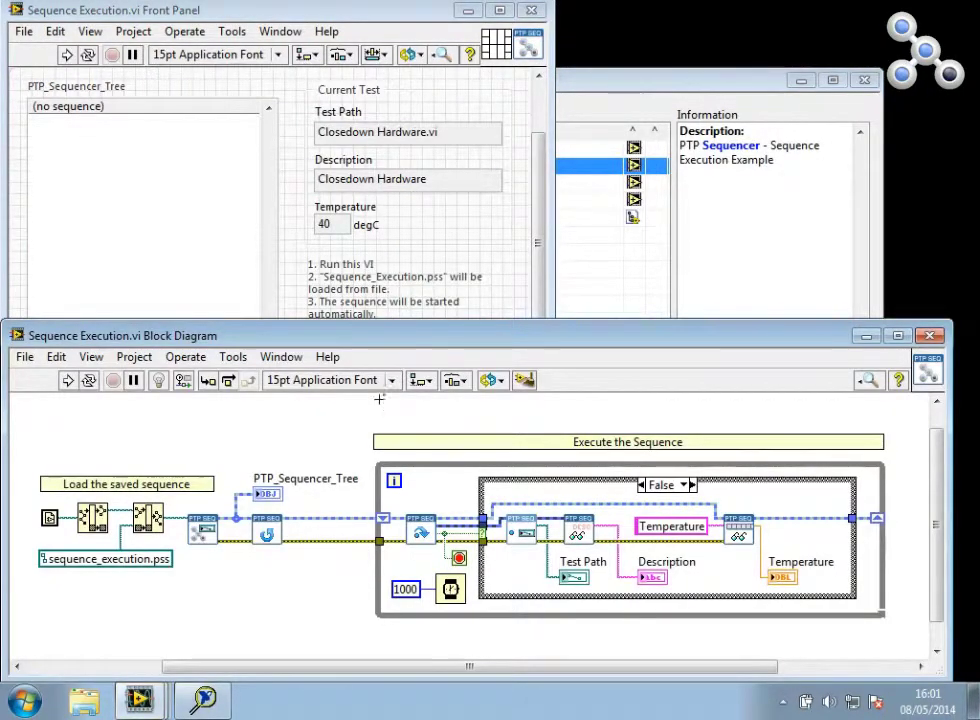
Delete the nodes and path constant that load sequence_execution.pss, clearing broken wires.
{"action": "left_click", "coordinate": [134, 566]}
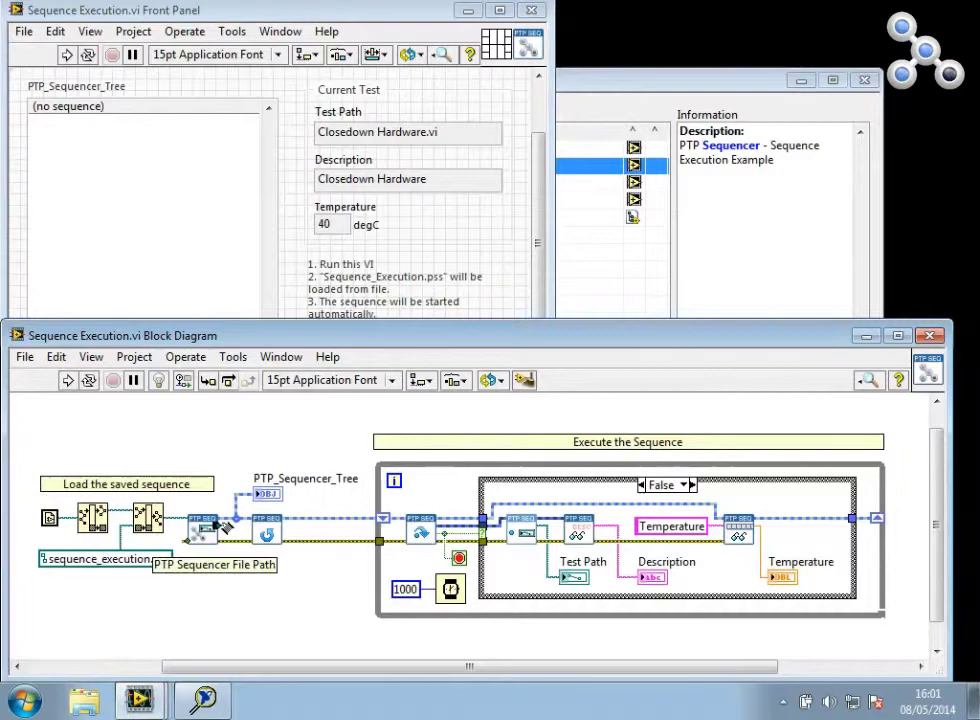
{"action": "left_click", "coordinate": [690, 480]}
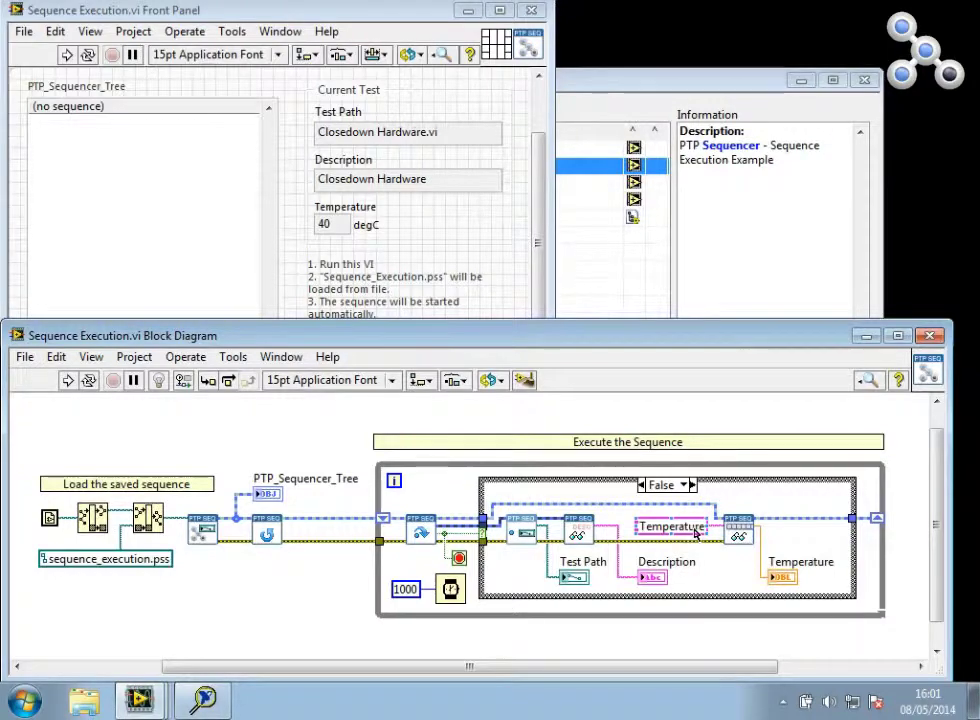
{"action": "left_click_drag", "start_coordinate": [35, 578], "coordinate": [166, 501]}
{"action": "key", "text": "Delete"}
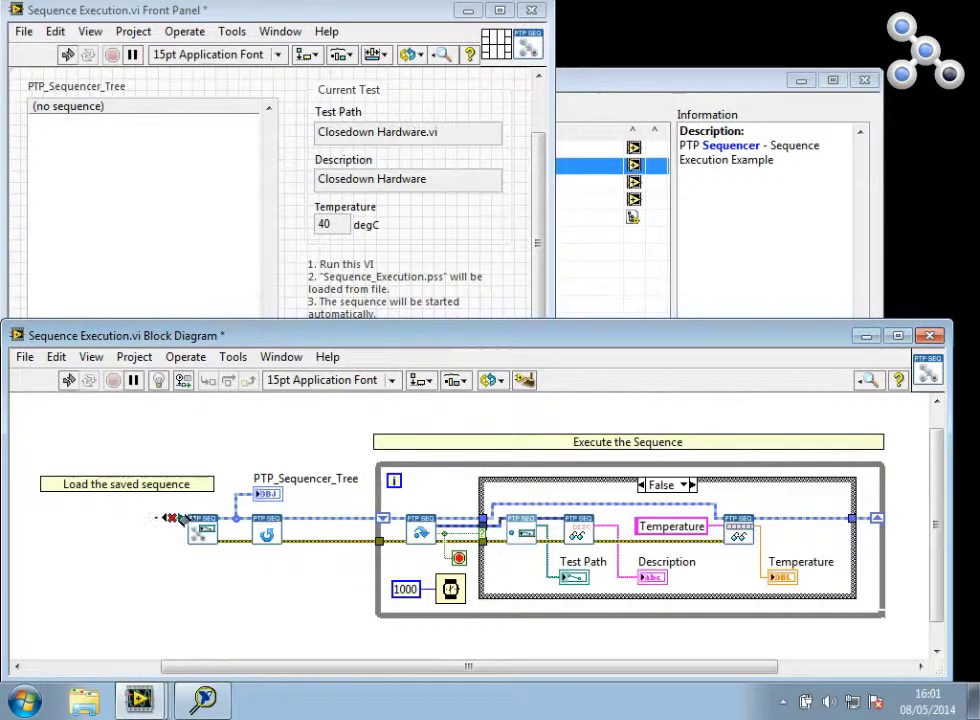
{"action": "key", "text": "ctrl+b"}
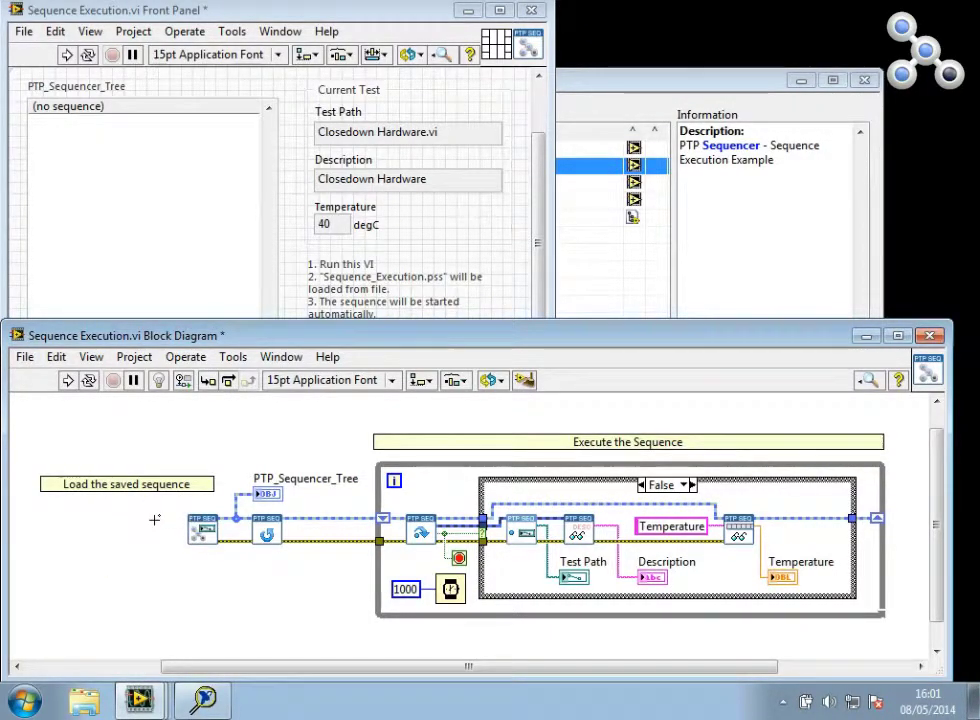
{"action": "key", "text": "ctrl+e"}
Run Sequence Execution.vi and load My sequence.pss to execute it.
{"action": "left_click", "coordinate": [68, 56]}
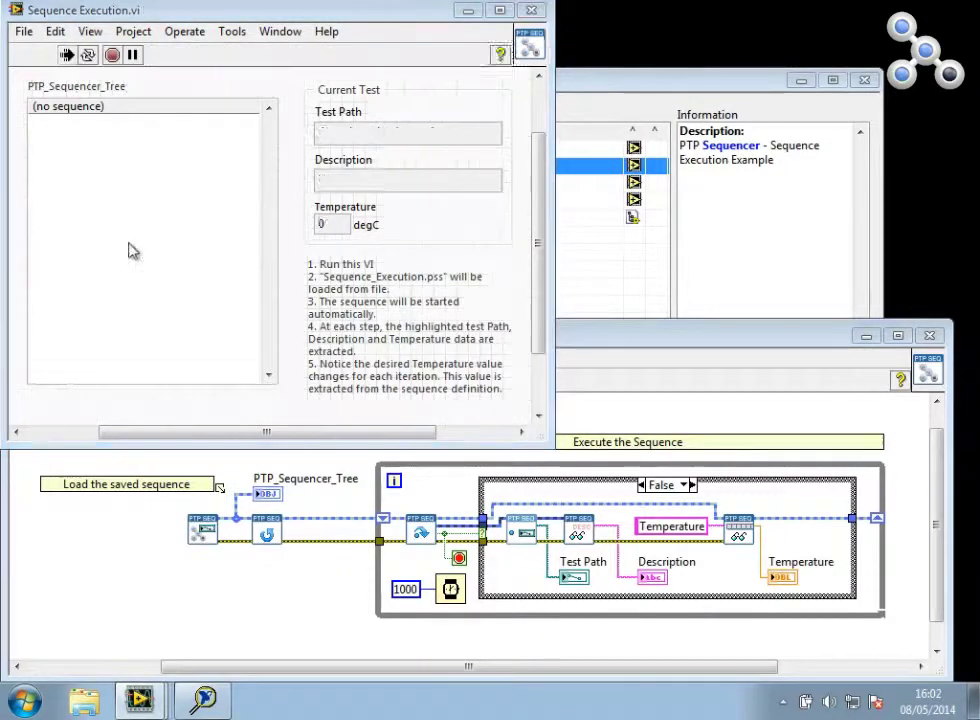
{"action": "double_click", "coordinate": [333, 179]}
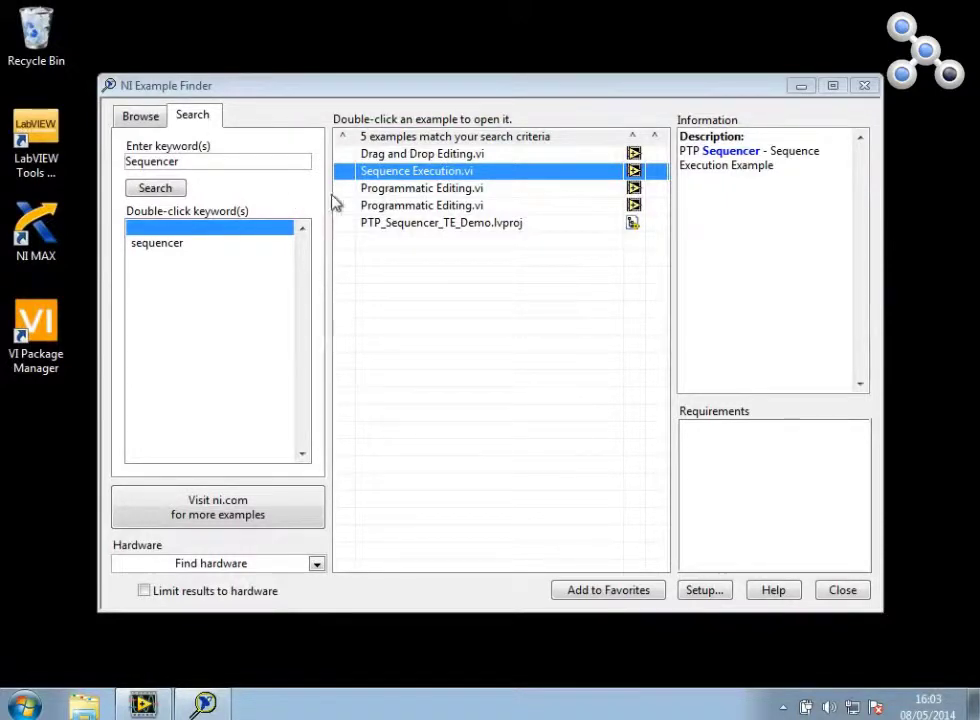
Run Programmatic Editing.vi and show its Create Loop Data Array demo sequence.
{"action": "double_click", "coordinate": [408, 189]}
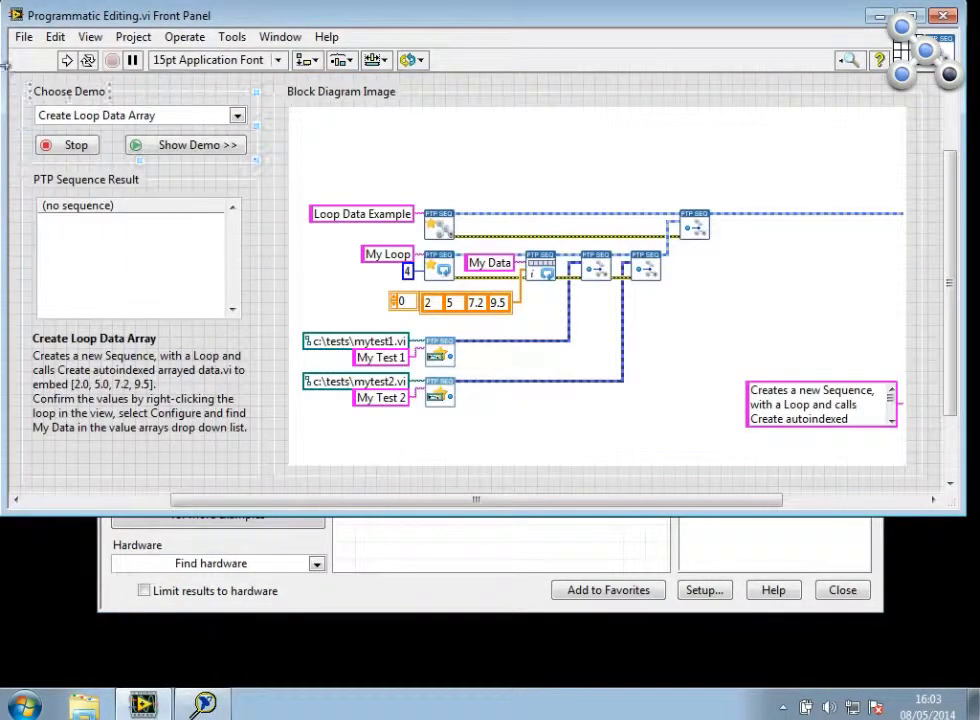
{"action": "left_click", "coordinate": [66, 60]}
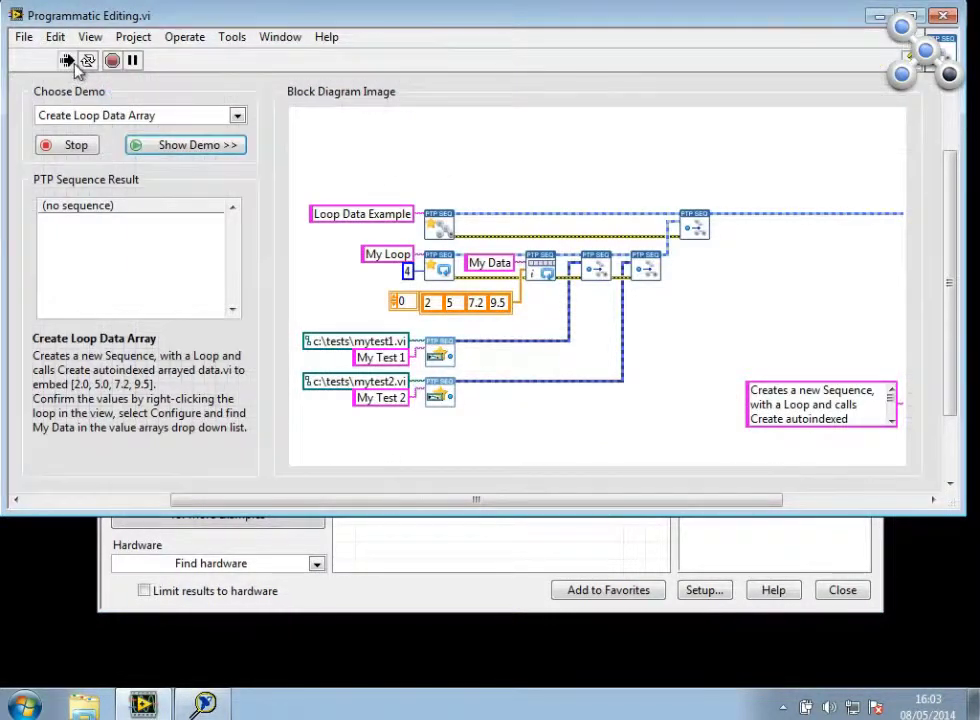
{"action": "left_click", "coordinate": [238, 117]}
{"action": "left_click", "coordinate": [177, 206]}
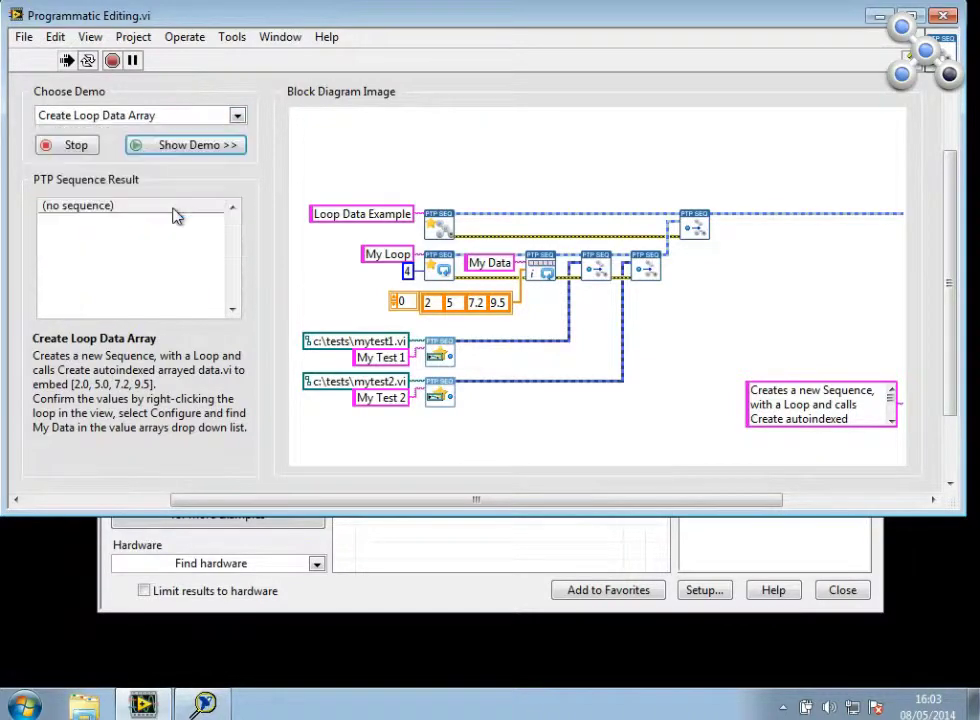
{"action": "left_click", "coordinate": [186, 146]}
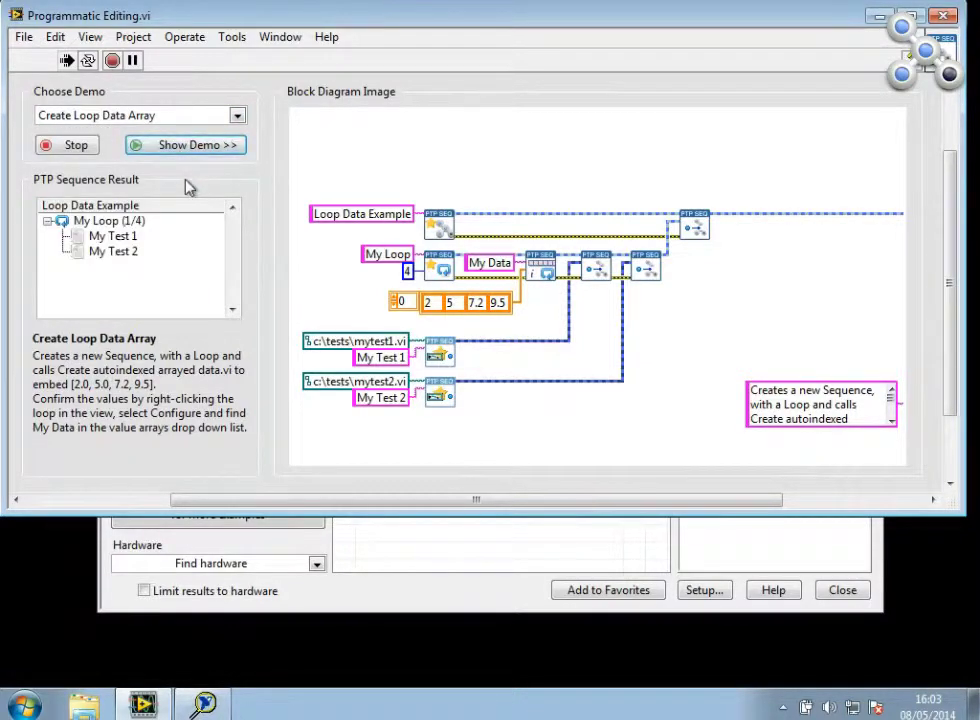